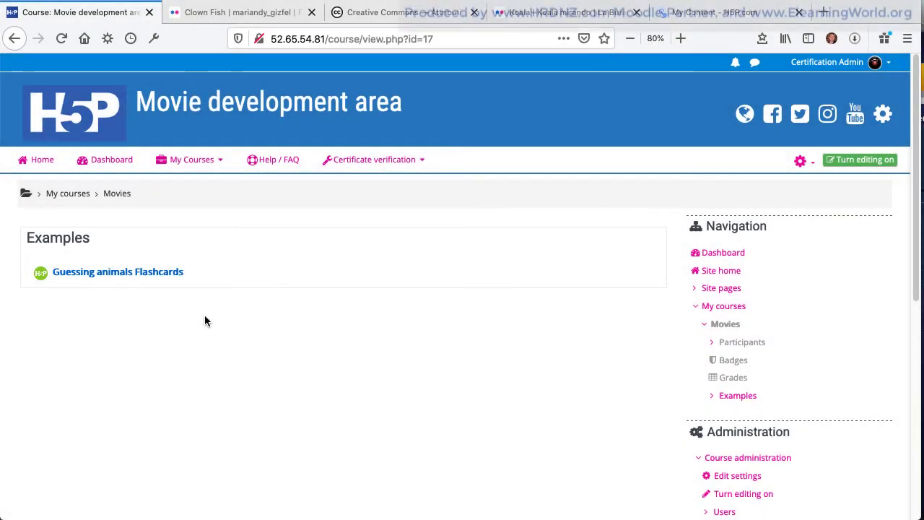
Open the Guessing animals Flashcards activity and scroll through its flashcards
{"action": "left_click", "coordinate": [154, 272]}
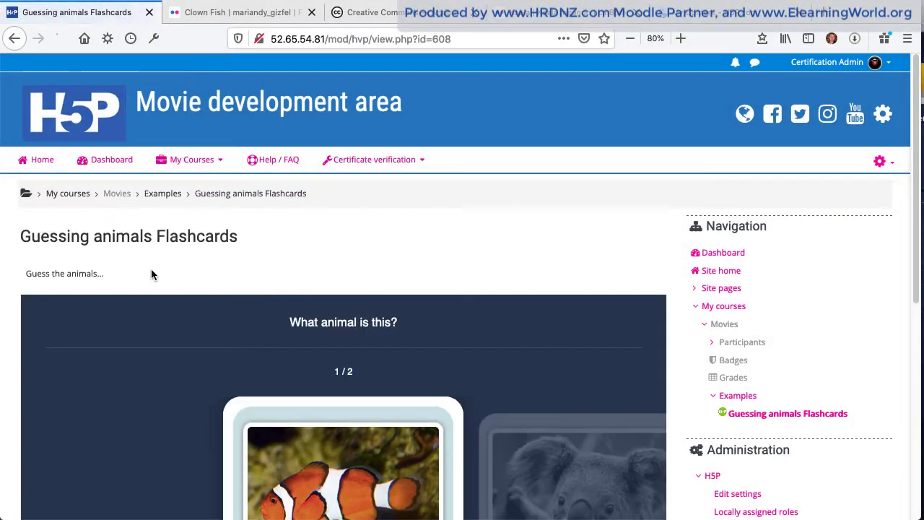
{"action": "scroll", "coordinate": [171, 358], "scroll_direction": "down", "scroll_amount": 4}
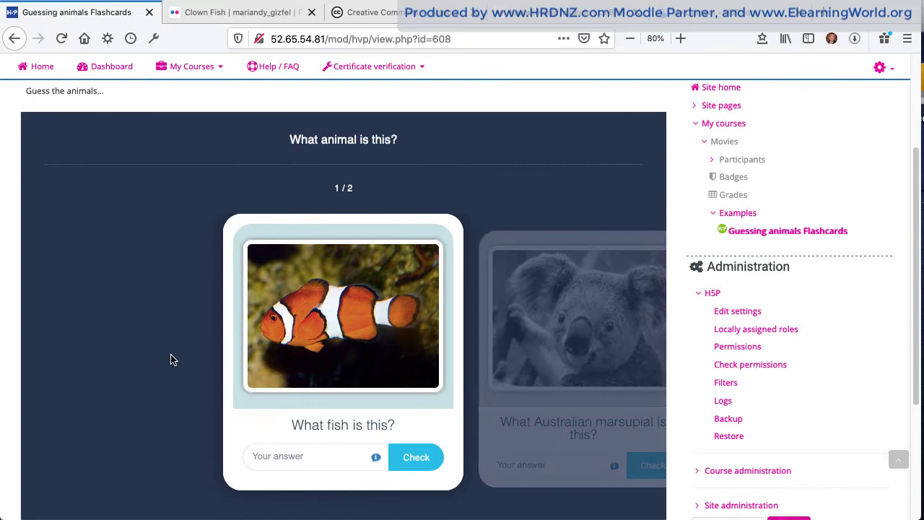
{"action": "scroll", "coordinate": [171, 358], "scroll_direction": "down", "scroll_amount": 1}
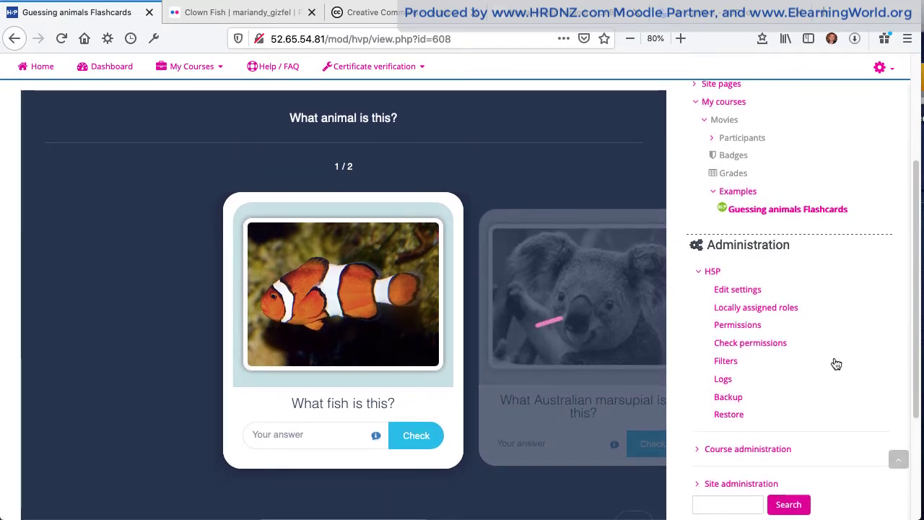
Edit the Flashcards settings and scroll down to the Display Options for action bar, download and embed
{"action": "left_click", "coordinate": [738, 289]}
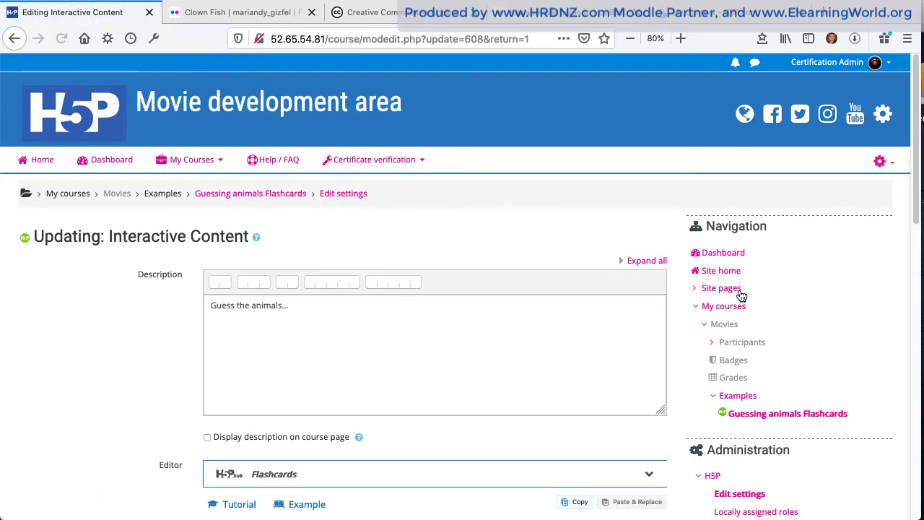
{"action": "scroll", "coordinate": [130, 408], "scroll_direction": "down", "scroll_amount": 4}
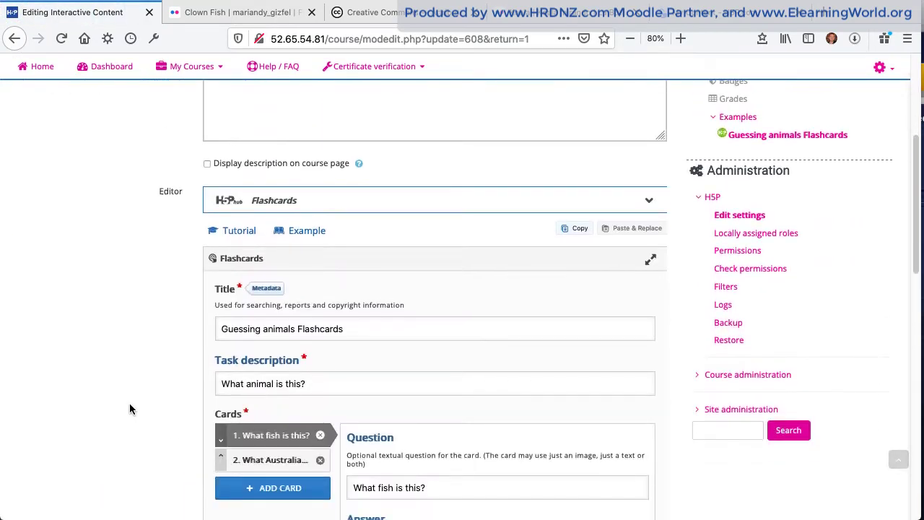
{"action": "scroll", "coordinate": [130, 410], "scroll_direction": "down", "scroll_amount": 6}
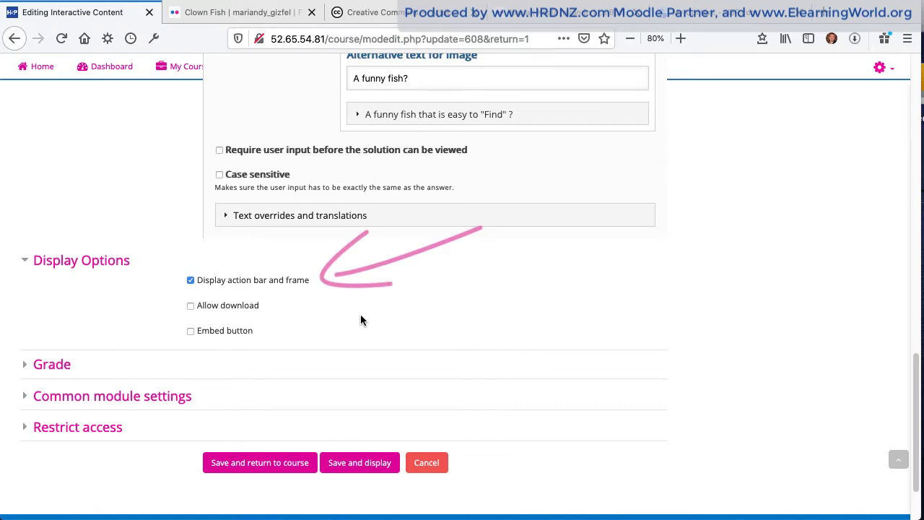
In H5P.com, open the Guess the animals Quiz in the editor
{"action": "left_click", "coordinate": [714, 19]}
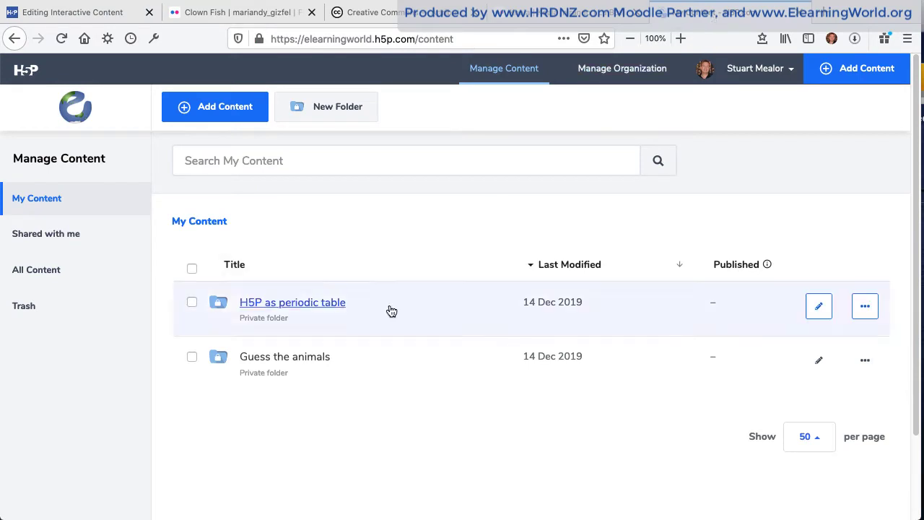
{"action": "left_click", "coordinate": [316, 358]}
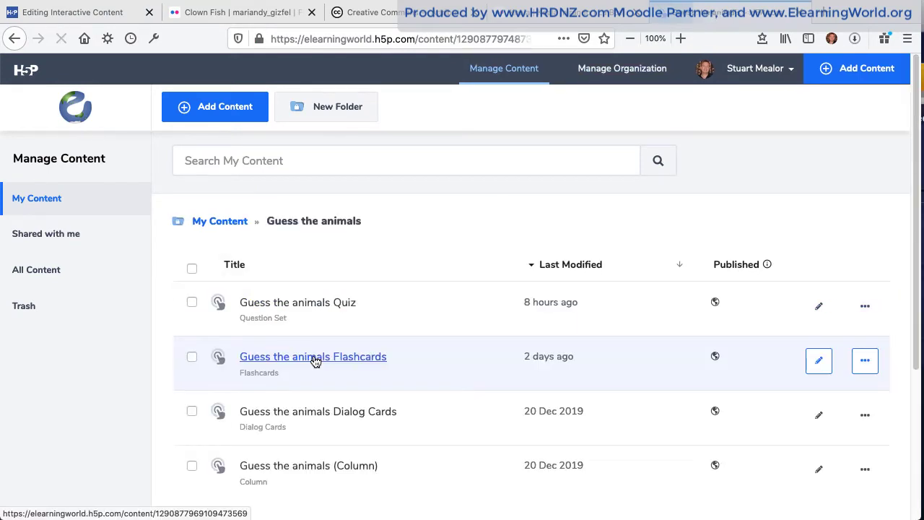
{"action": "left_click", "coordinate": [313, 304]}
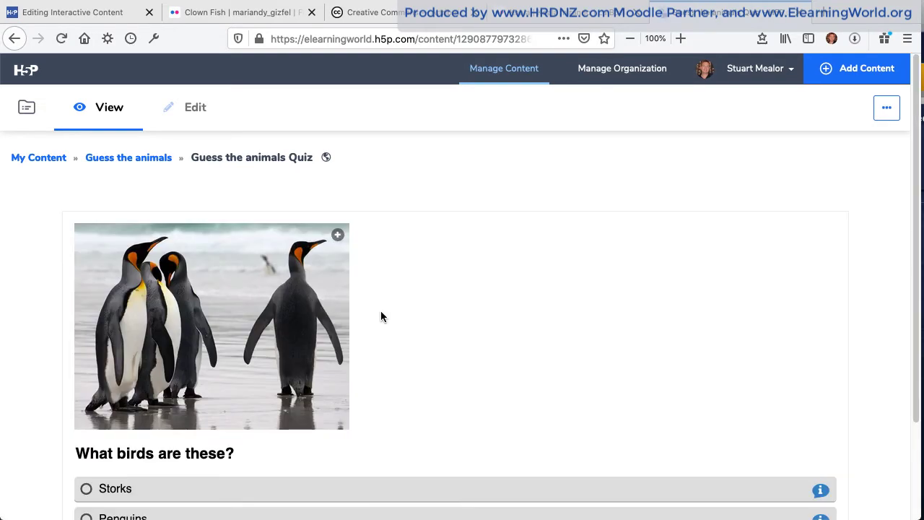
{"action": "left_click", "coordinate": [199, 109]}
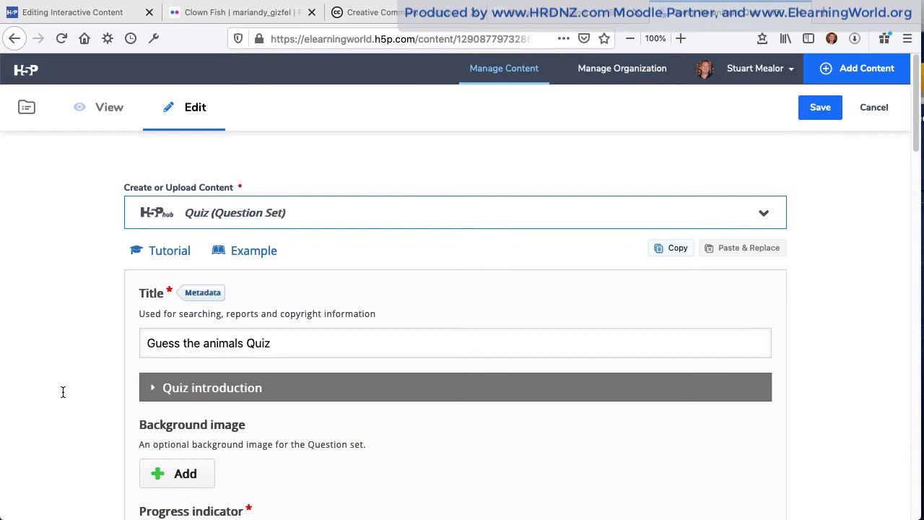
Scroll to the quiz's Display Options and toggle downloading on, then back off
{"action": "scroll", "coordinate": [101, 389], "scroll_direction": "down", "scroll_amount": 15}
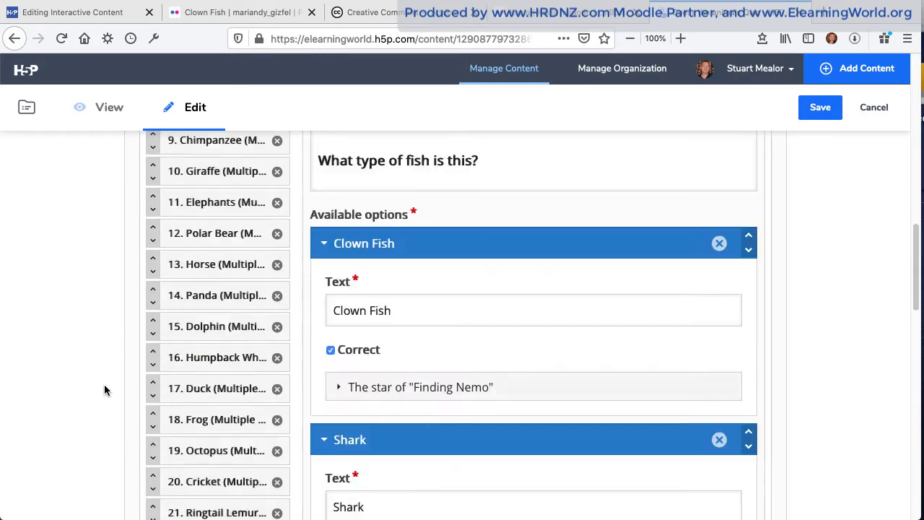
{"action": "scroll", "coordinate": [104, 384], "scroll_direction": "down", "scroll_amount": 12}
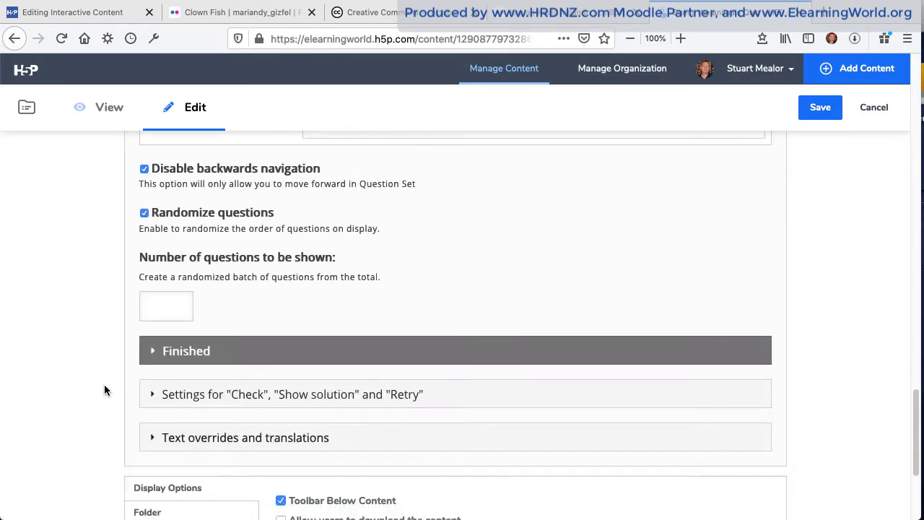
{"action": "scroll", "coordinate": [104, 390], "scroll_direction": "down", "scroll_amount": 3}
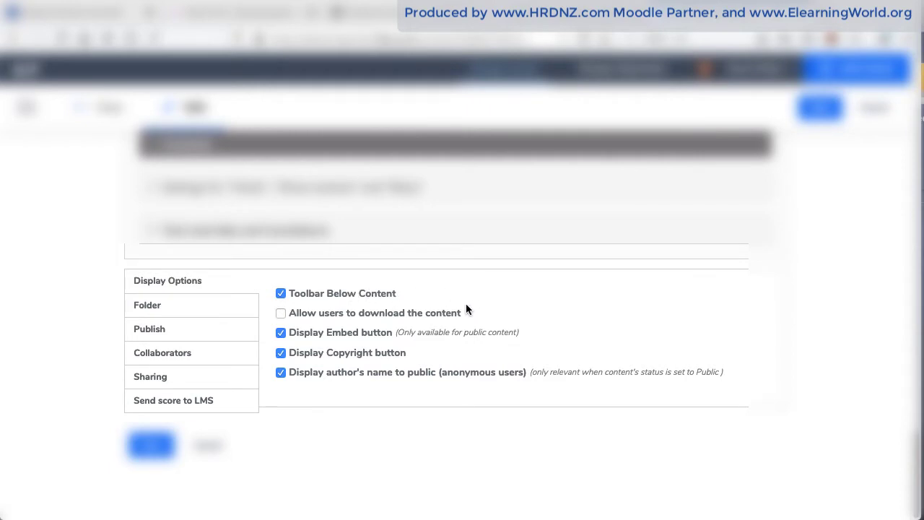
{"action": "left_click", "coordinate": [281, 313]}
{"action": "left_click", "coordinate": [281, 314]}
{"action": "left_click", "coordinate": [117, 105]}
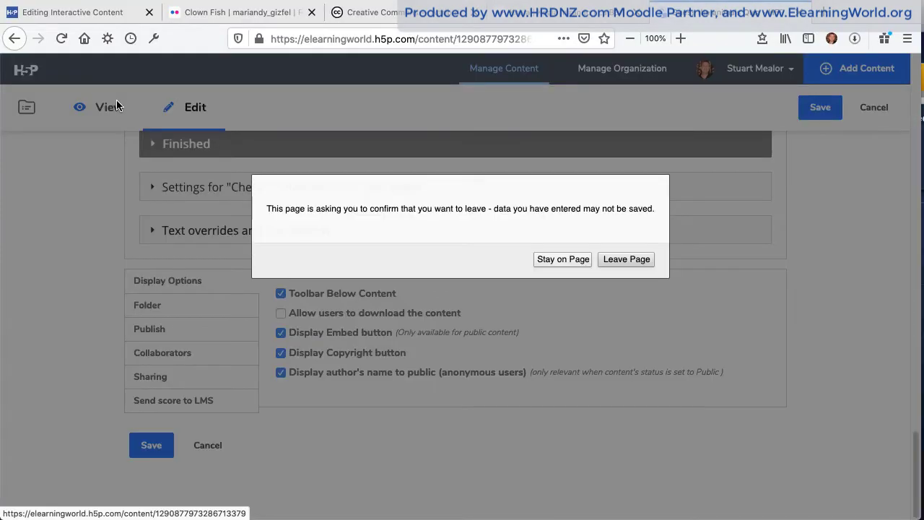
{"action": "left_click", "coordinate": [634, 258]}
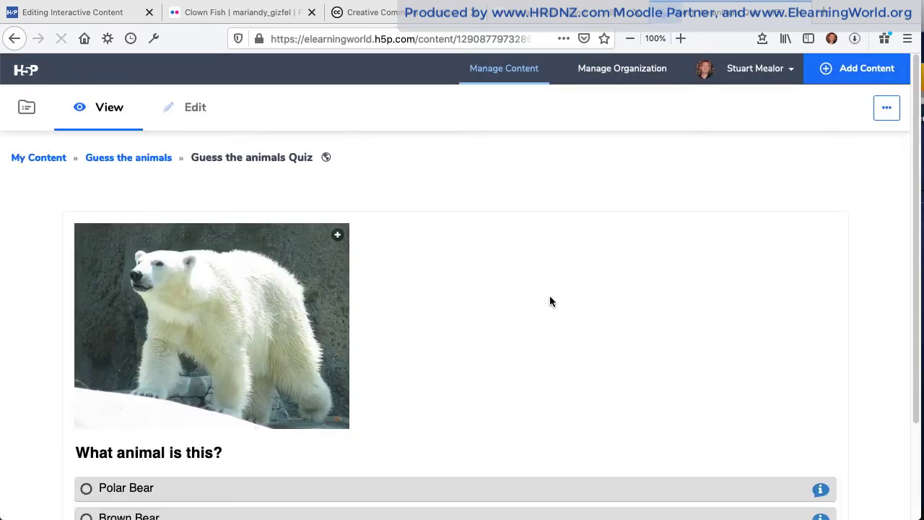
{"action": "scroll", "coordinate": [549, 301], "scroll_direction": "down", "scroll_amount": 3}
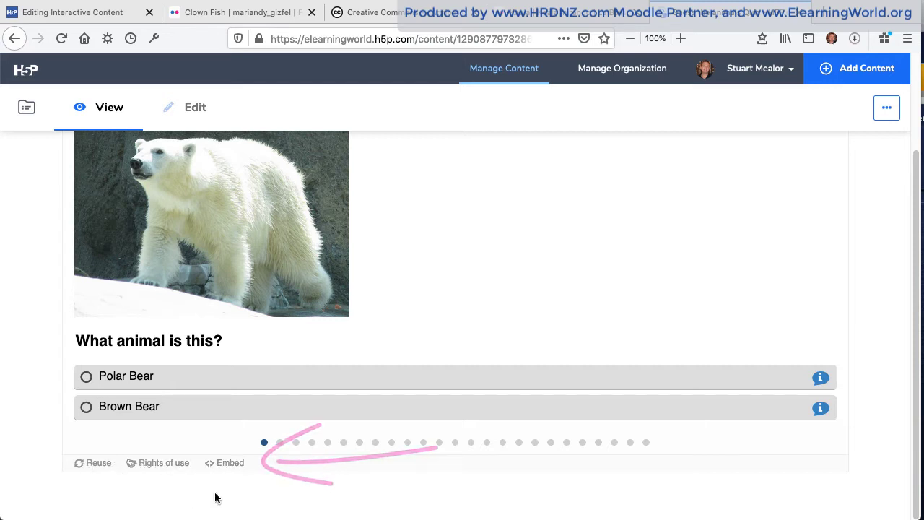
{"action": "left_click", "coordinate": [233, 466]}
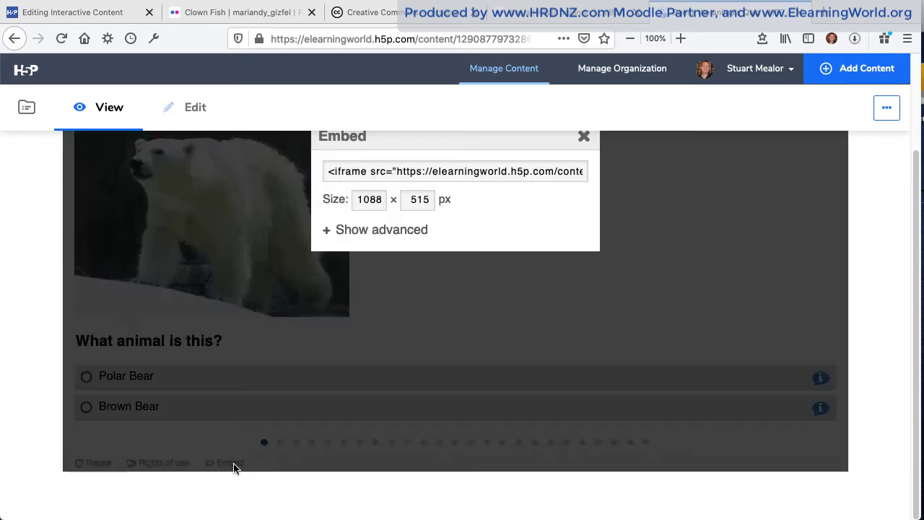
{"action": "scroll", "coordinate": [421, 353], "scroll_direction": "up", "scroll_amount": 2}
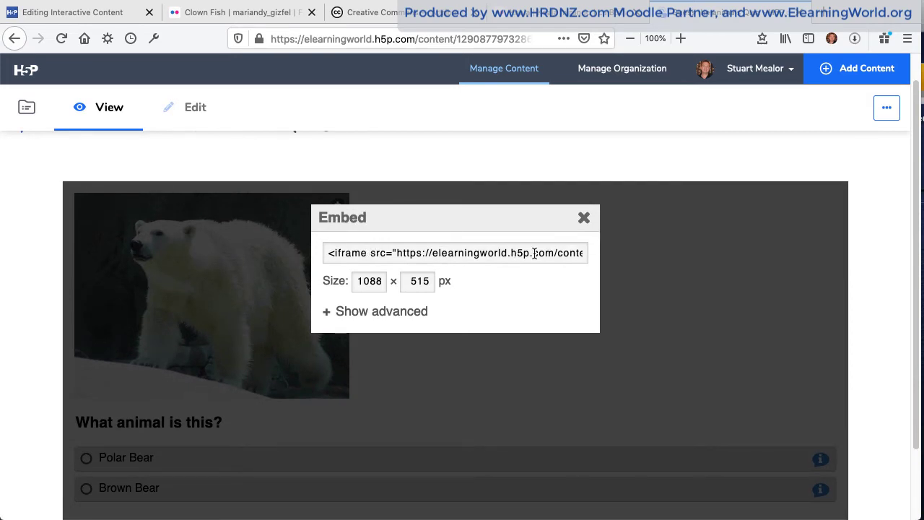
{"action": "left_click", "coordinate": [328, 313]}
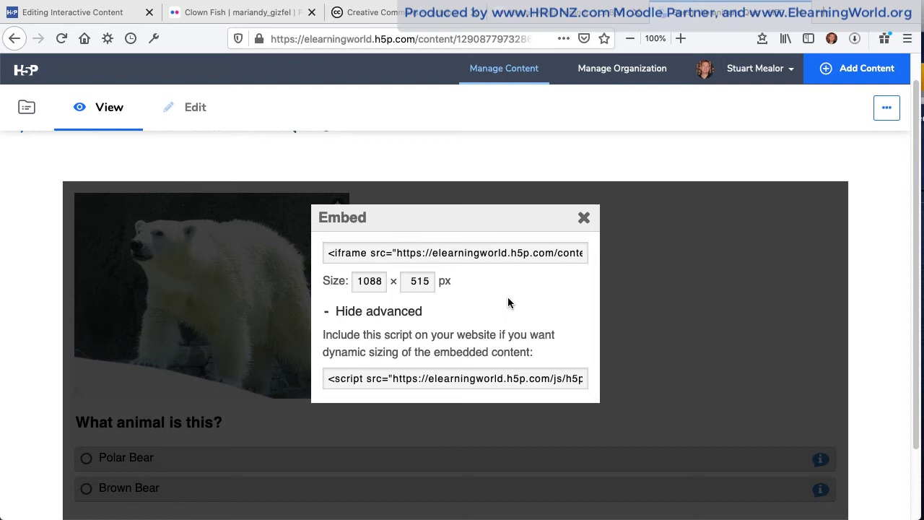
{"action": "left_click", "coordinate": [584, 217]}
{"action": "scroll", "coordinate": [491, 383], "scroll_direction": "down", "scroll_amount": 2}
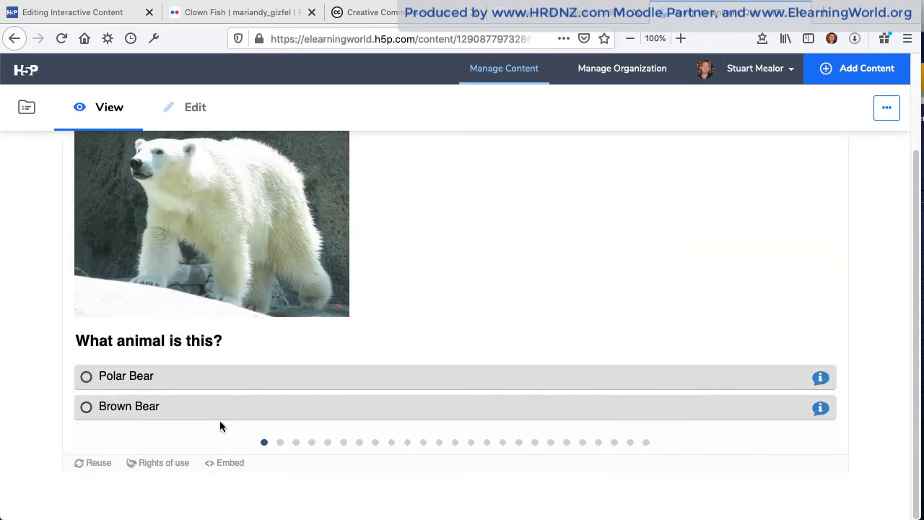
{"action": "left_click", "coordinate": [98, 465]}
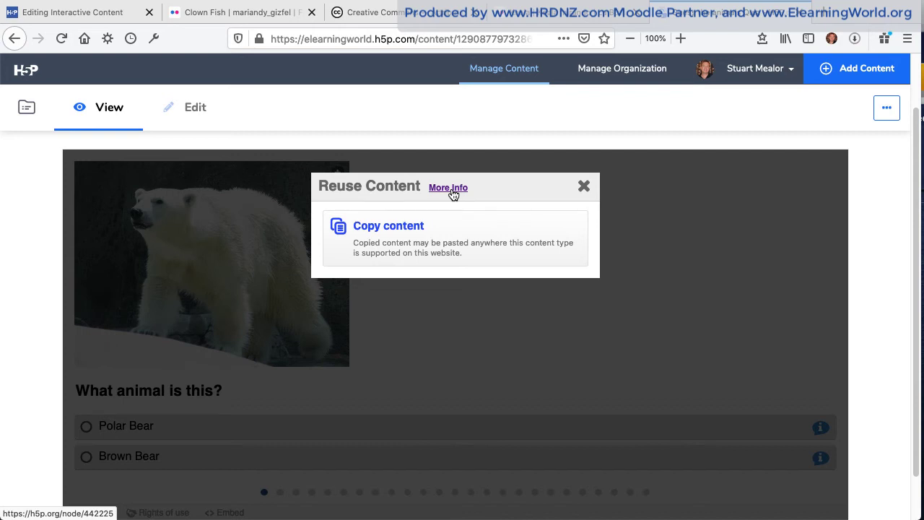
{"action": "left_click", "coordinate": [584, 187]}
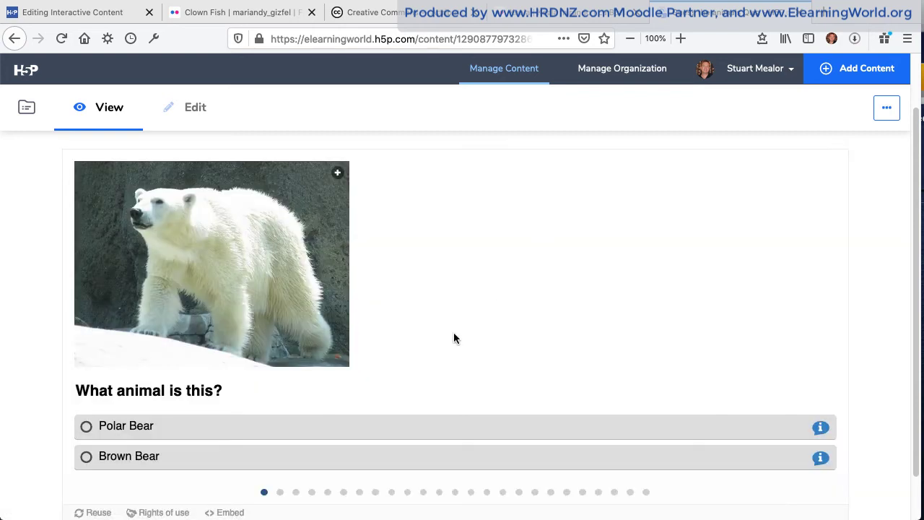
{"action": "scroll", "coordinate": [455, 332], "scroll_direction": "down", "scroll_amount": 1}
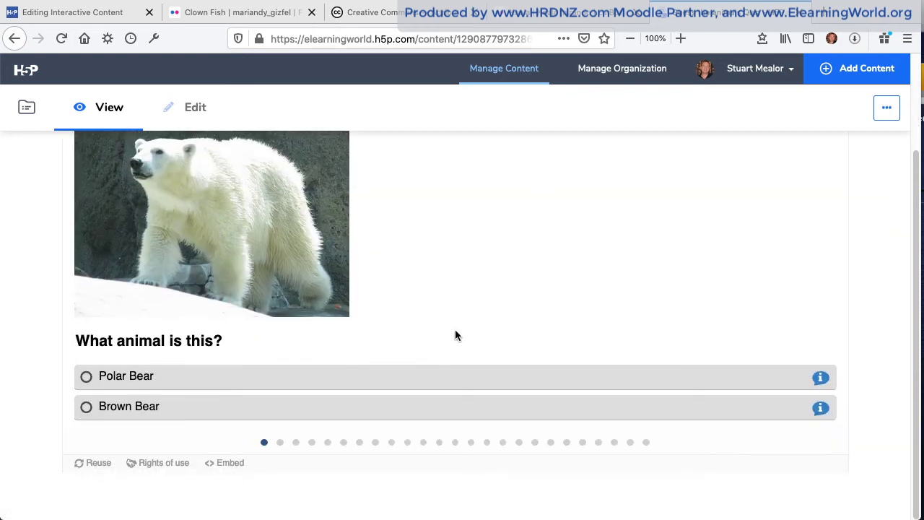
{"action": "left_click", "coordinate": [164, 463]}
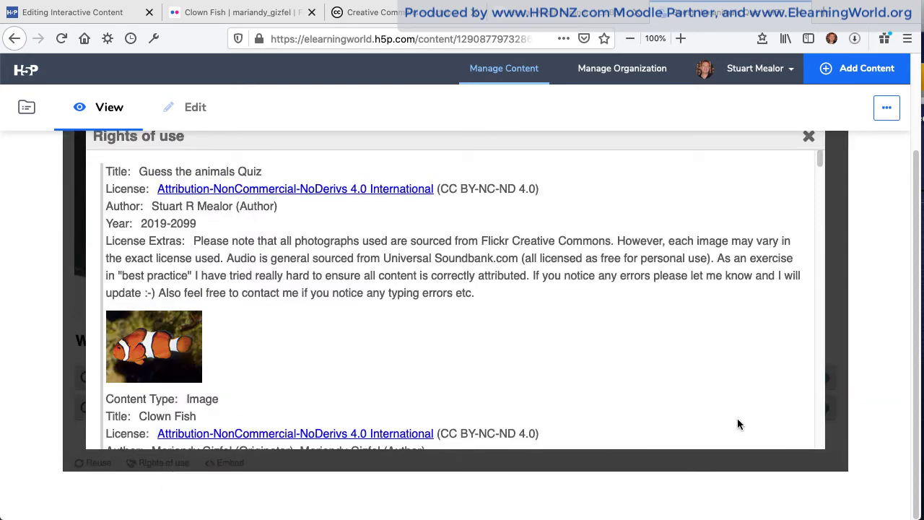
{"action": "scroll", "coordinate": [819, 218], "scroll_direction": "up", "scroll_amount": 1}
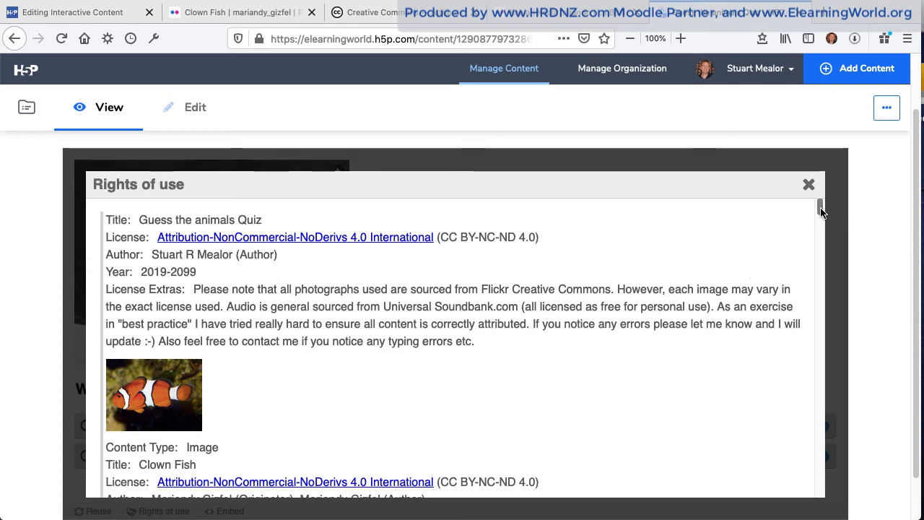
{"action": "mouse_move", "coordinate": [820, 208]}
{"action": "left_mouse_down"}
{"action": "mouse_move", "coordinate": [812, 280]}
{"action": "mouse_move", "coordinate": [819, 330]}
{"action": "mouse_move", "coordinate": [823, 207]}
{"action": "left_mouse_up"}
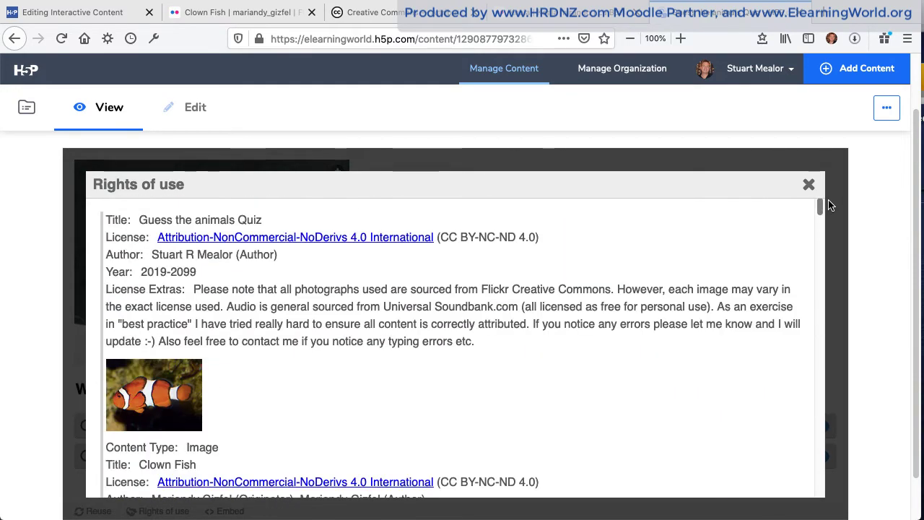
{"action": "left_click", "coordinate": [808, 184]}
{"action": "scroll", "coordinate": [613, 267], "scroll_direction": "down", "scroll_amount": 1}
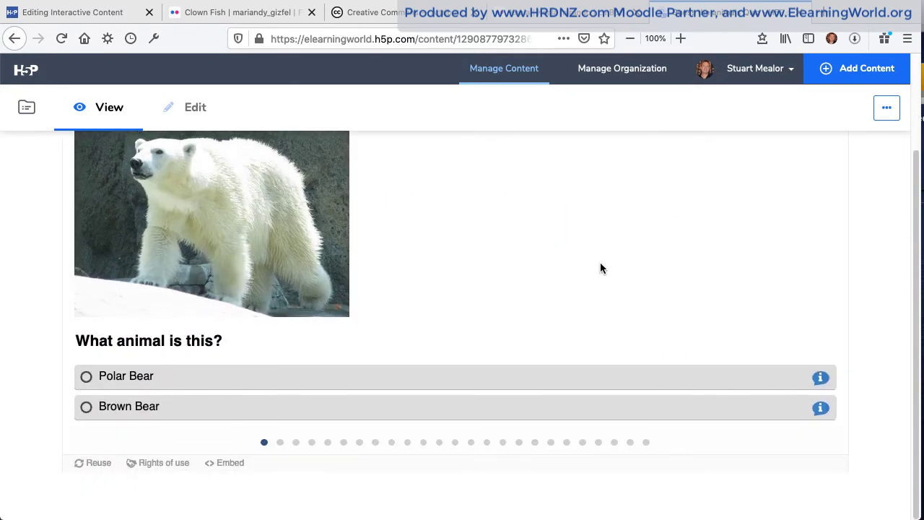
{"action": "scroll", "coordinate": [575, 267], "scroll_direction": "up", "scroll_amount": 2}
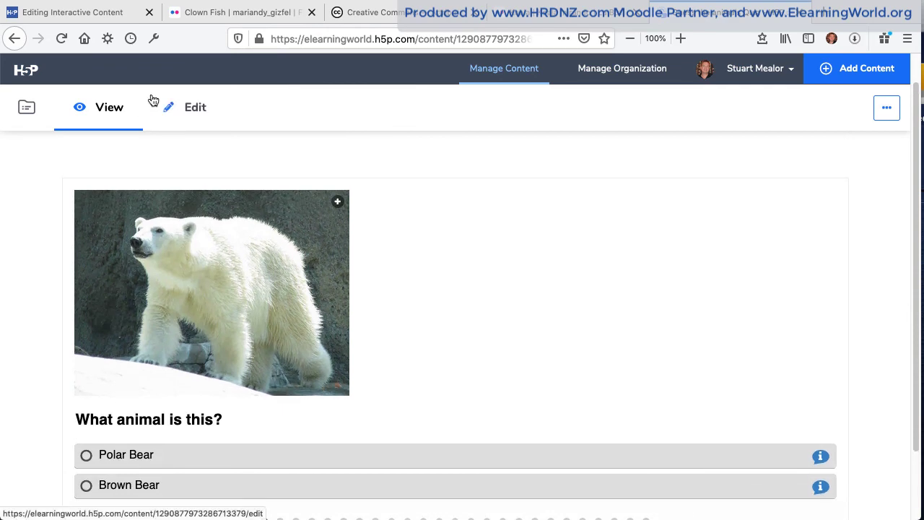
Check the quiz's Display Options in H5P.com, then compare with the Moodle activity's Display Options
{"action": "left_click", "coordinate": [197, 108]}
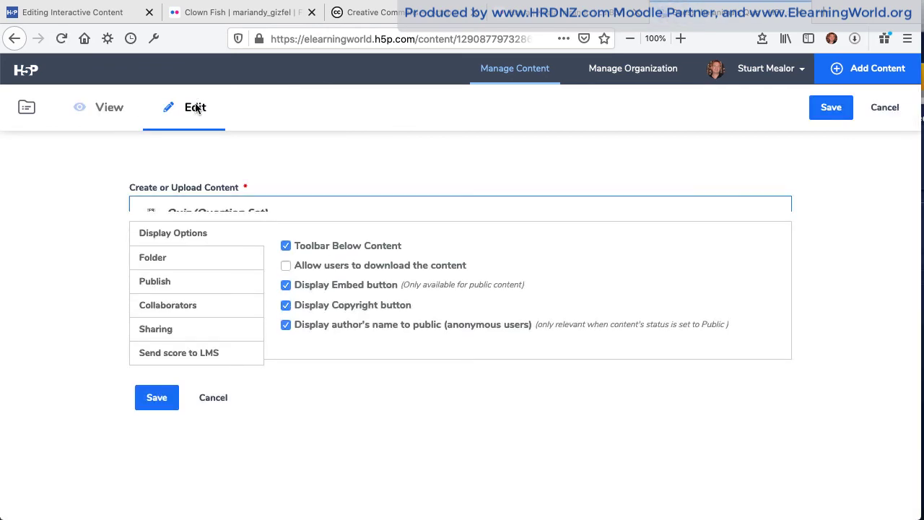
{"action": "scroll", "coordinate": [154, 397], "scroll_direction": "down", "scroll_amount": 15}
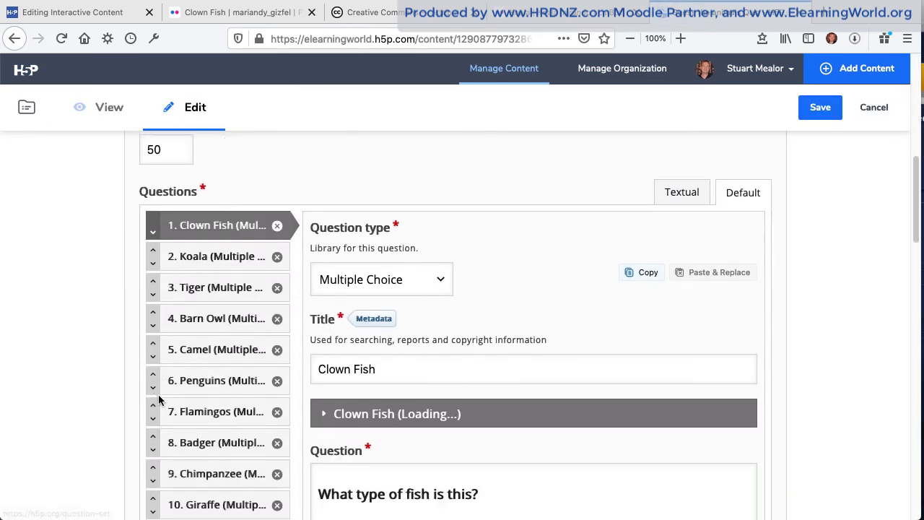
{"action": "scroll", "coordinate": [159, 396], "scroll_direction": "down", "scroll_amount": 20}
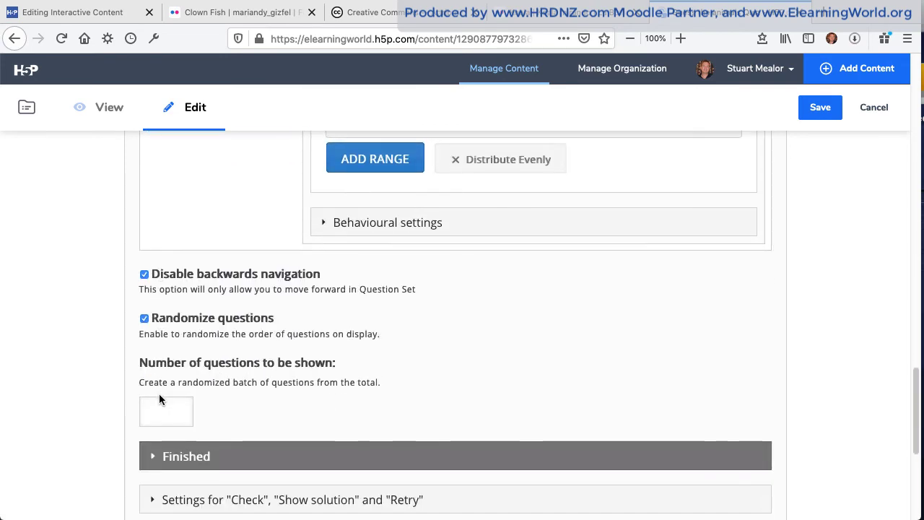
{"action": "scroll", "coordinate": [159, 395], "scroll_direction": "down", "scroll_amount": 4}
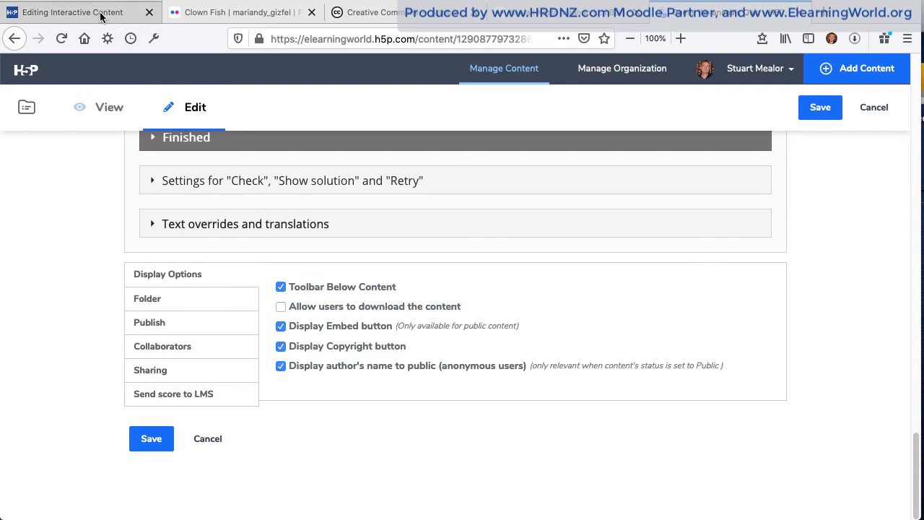
{"action": "left_click", "coordinate": [73, 15]}
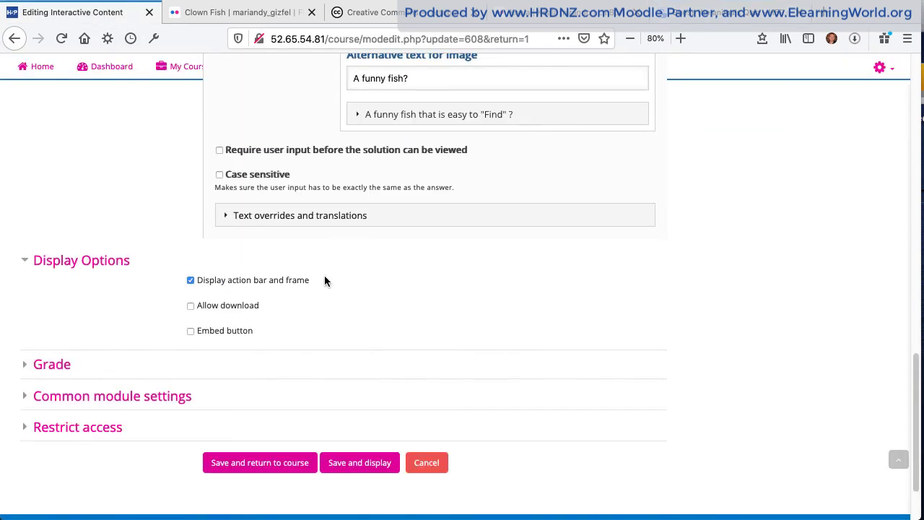